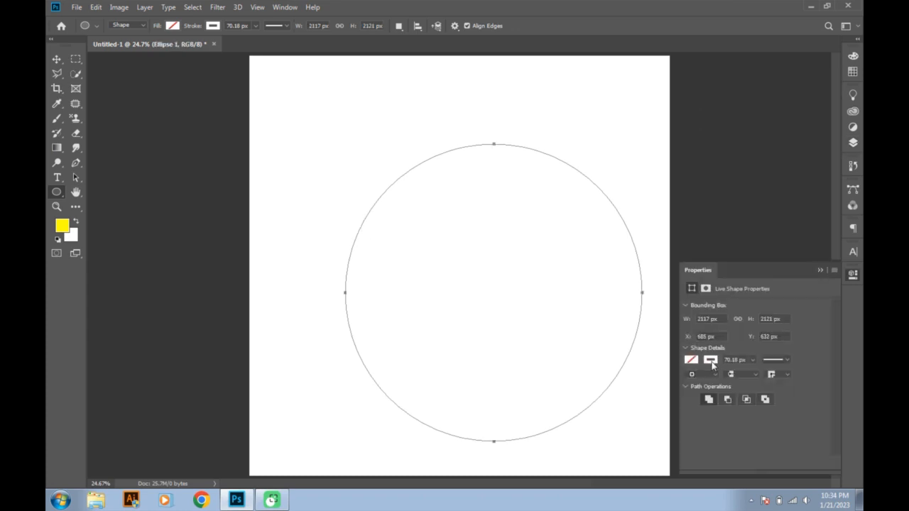
- Give the large circle a solid red fill and no stroke
click(711, 362)
click(692, 380)
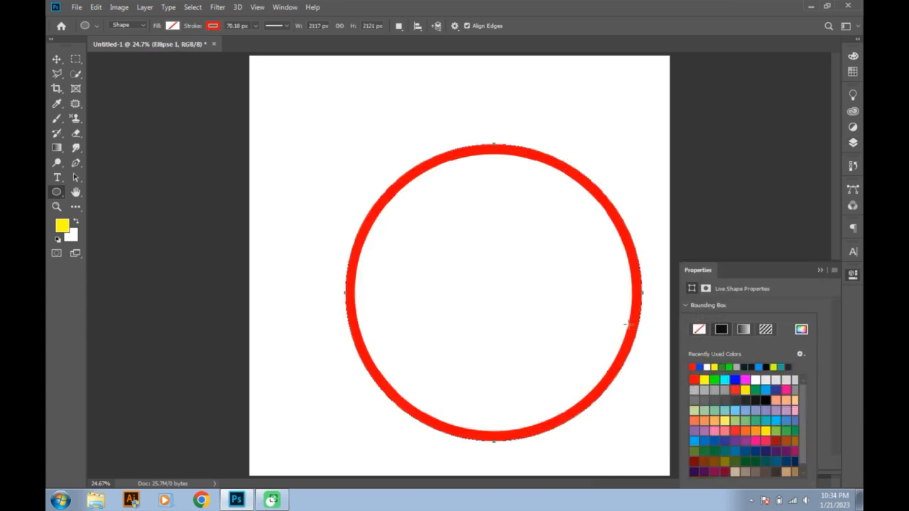
click(699, 328)
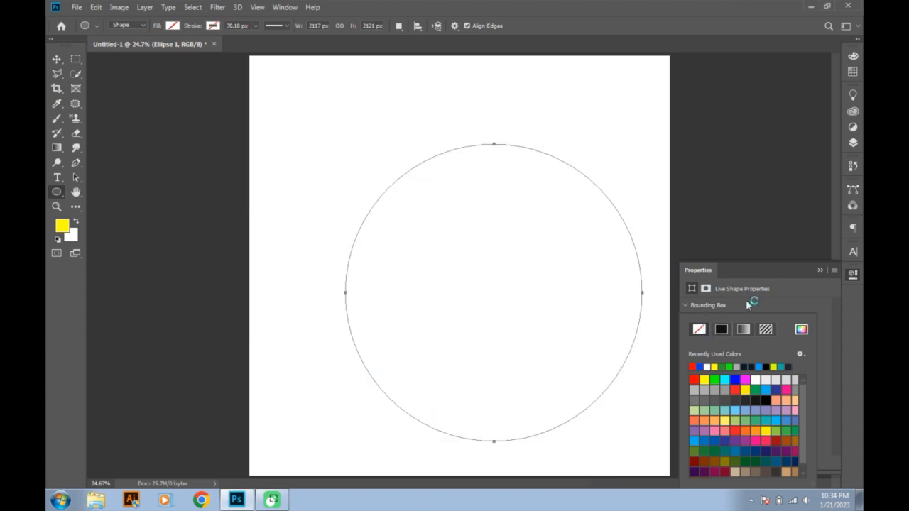
click(693, 360)
click(695, 366)
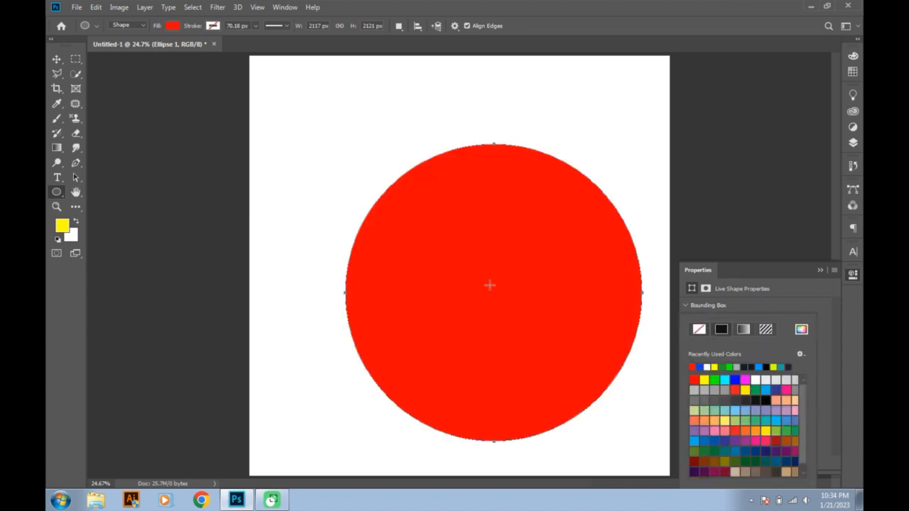
- Center the red circle on the canvas and scale it up to about 112% around its center
click(56, 60)
drag(542, 349, 500, 320)
key(ctrl+t)
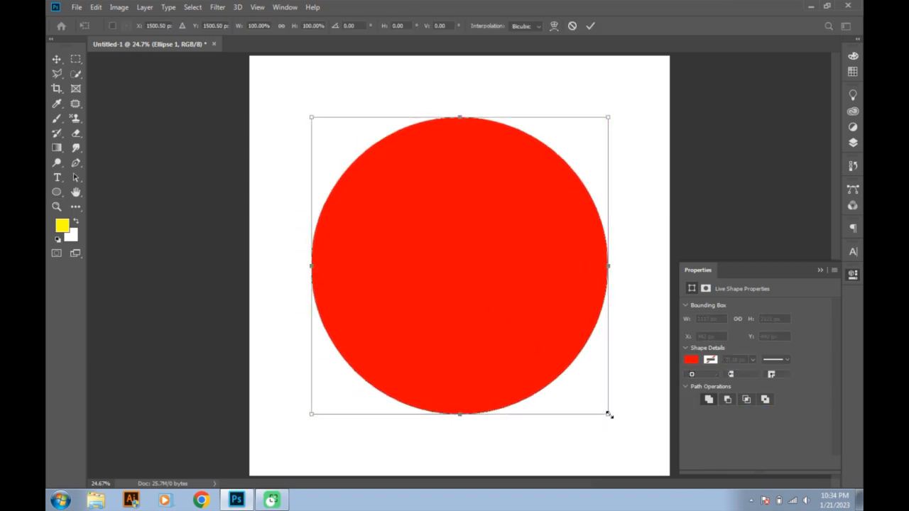
drag(608, 414, 626, 431)
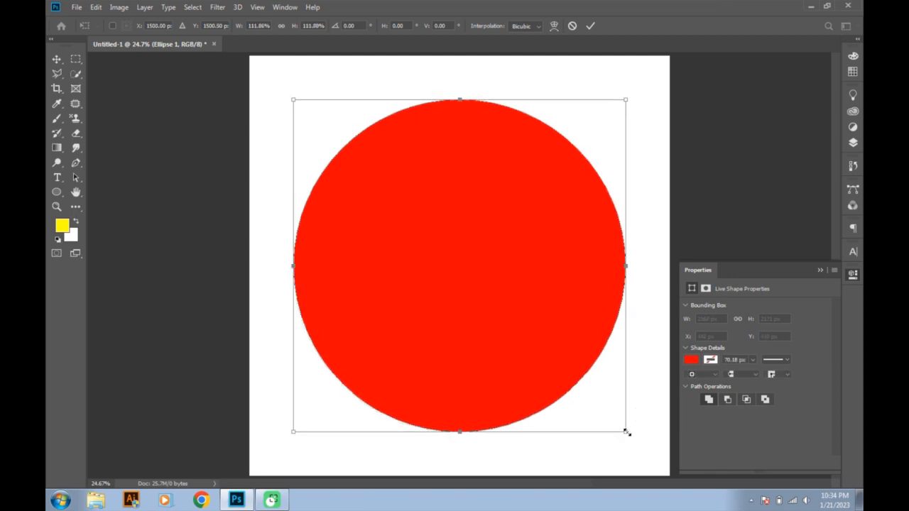
key(Return)
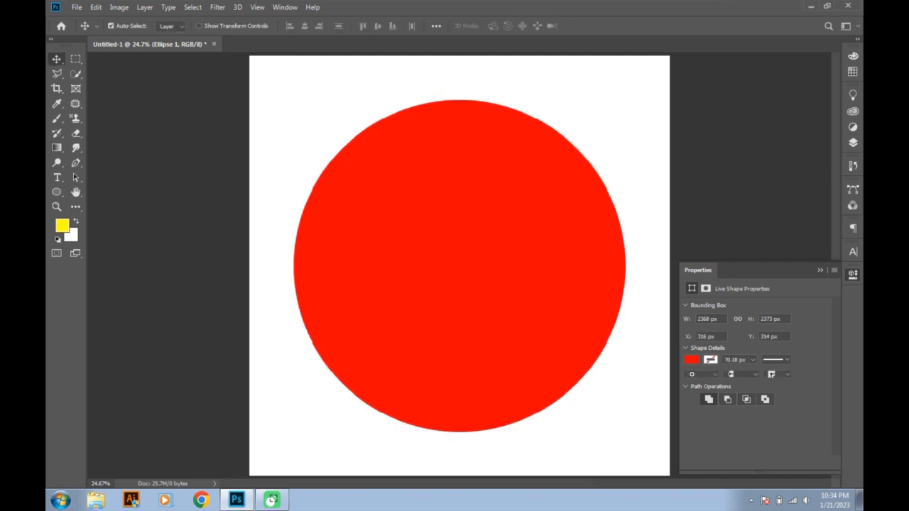
- Duplicate the red circle's layer and fill the copy with dark green
click(853, 142)
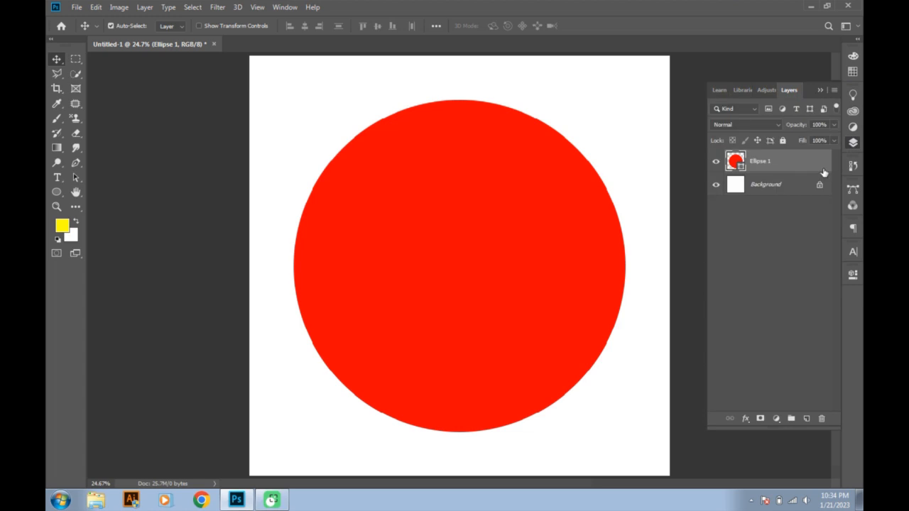
drag(798, 164, 805, 418)
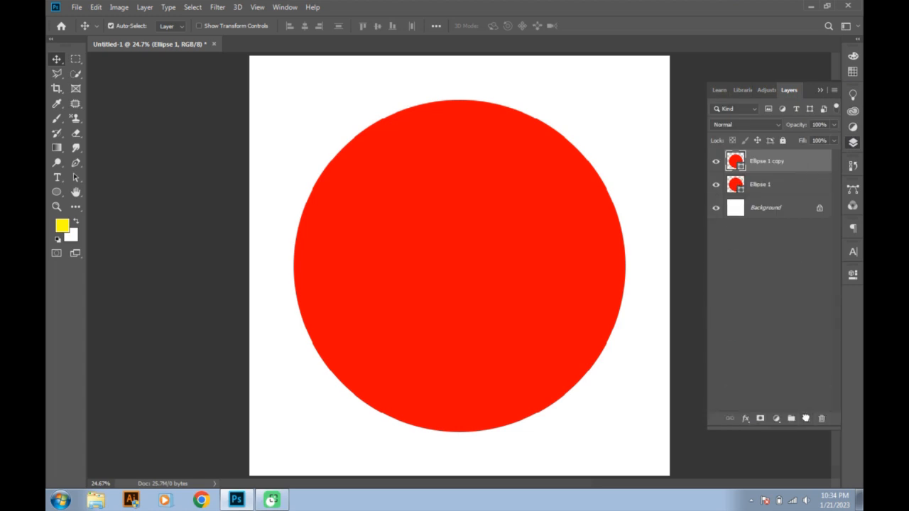
click(853, 274)
click(691, 360)
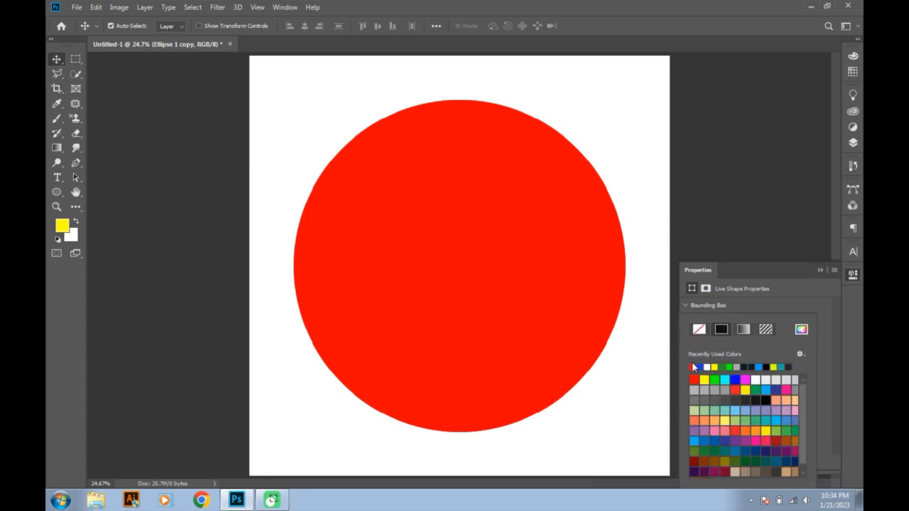
click(715, 366)
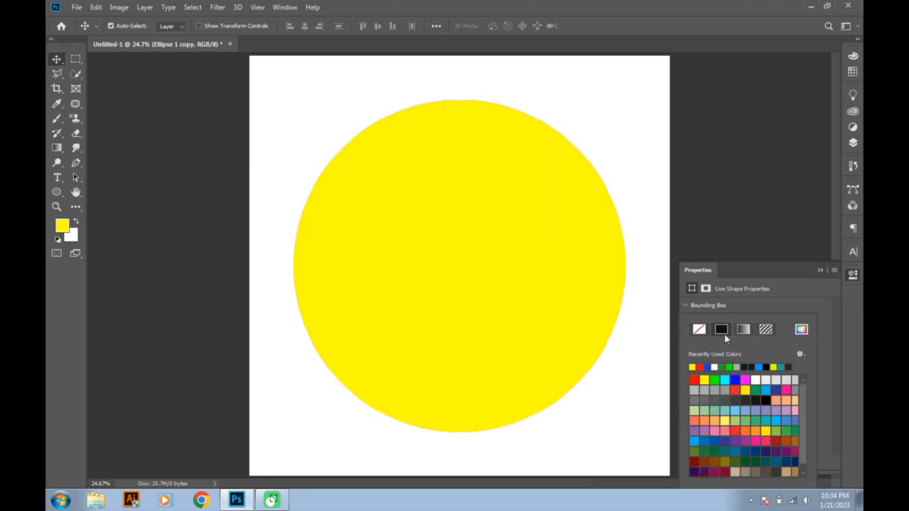
click(729, 366)
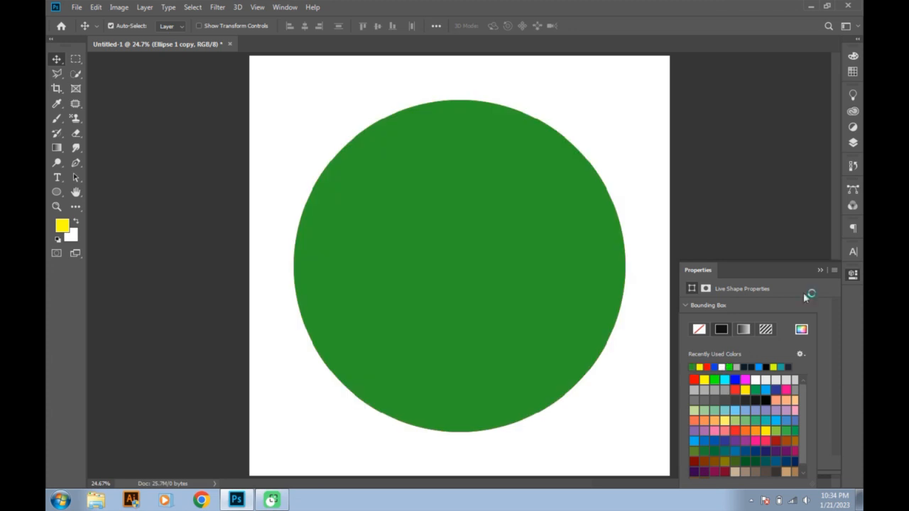
- Duplicate the green circle's layer and fill the new copy with yellow
click(851, 142)
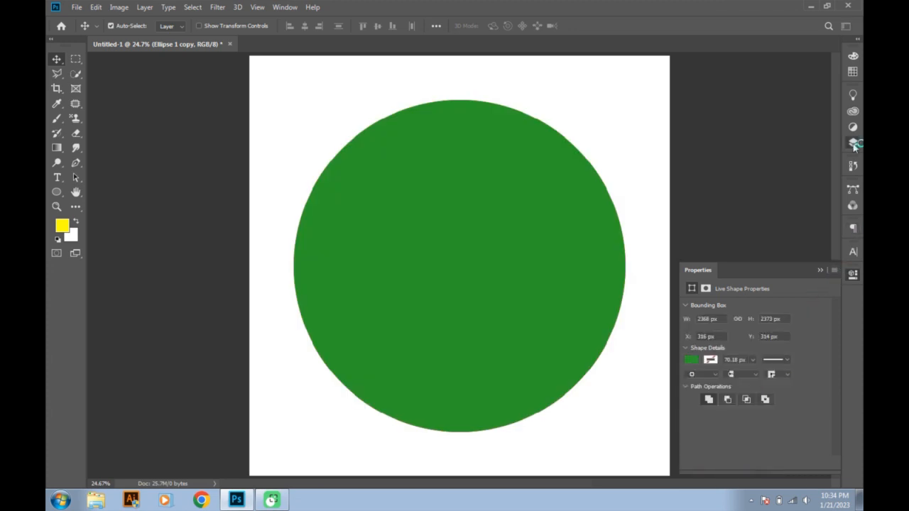
drag(796, 164, 807, 418)
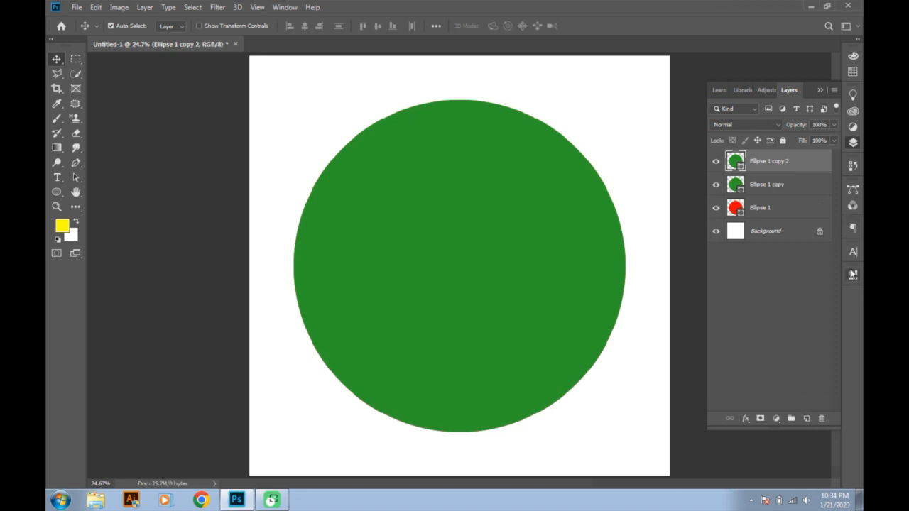
click(852, 273)
click(693, 359)
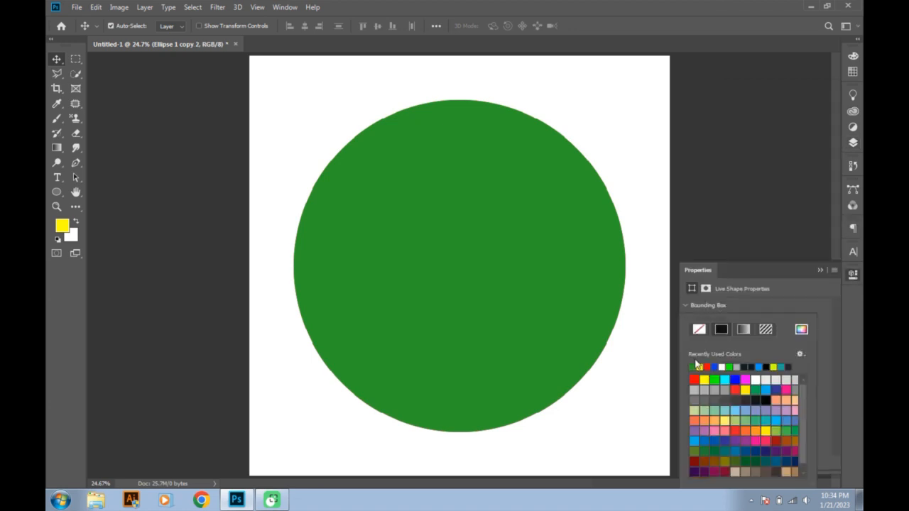
click(700, 368)
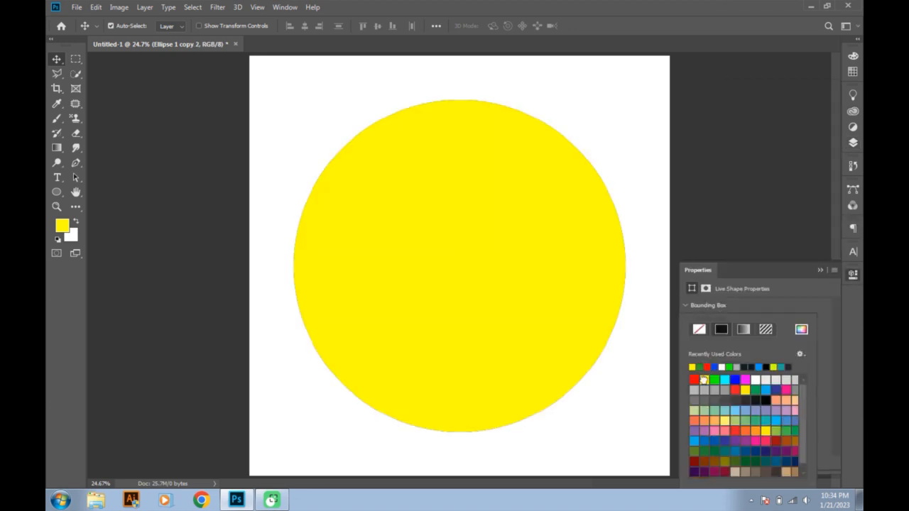
click(819, 271)
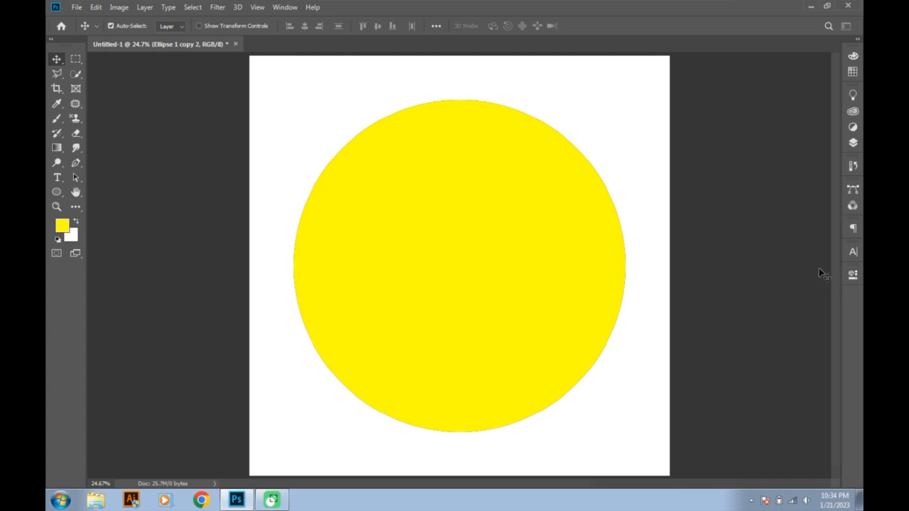
- Rasterize the yellow, green and red circle layers together
click(853, 143)
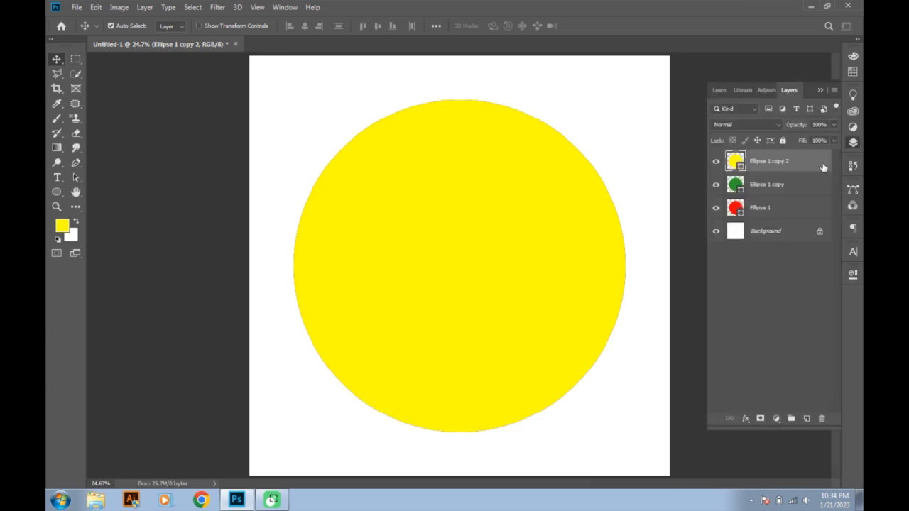
shift+click(785, 208)
right_click(774, 164)
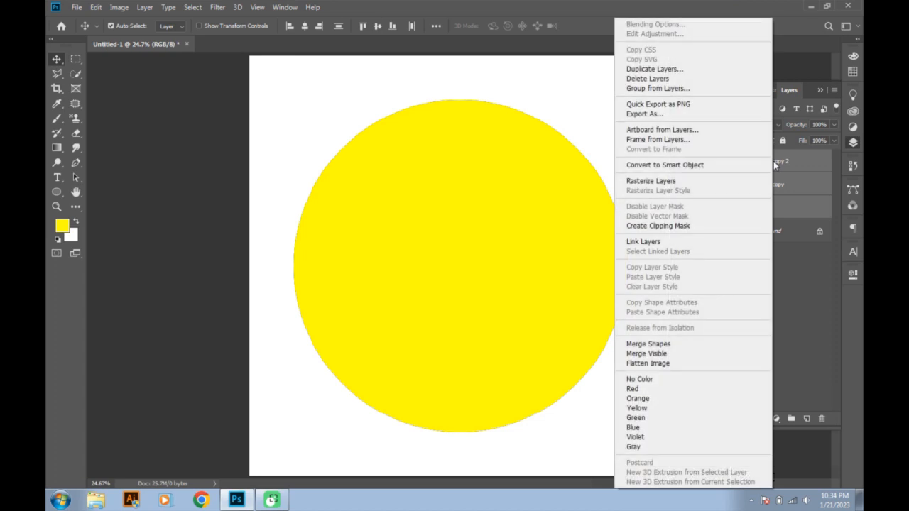
click(707, 182)
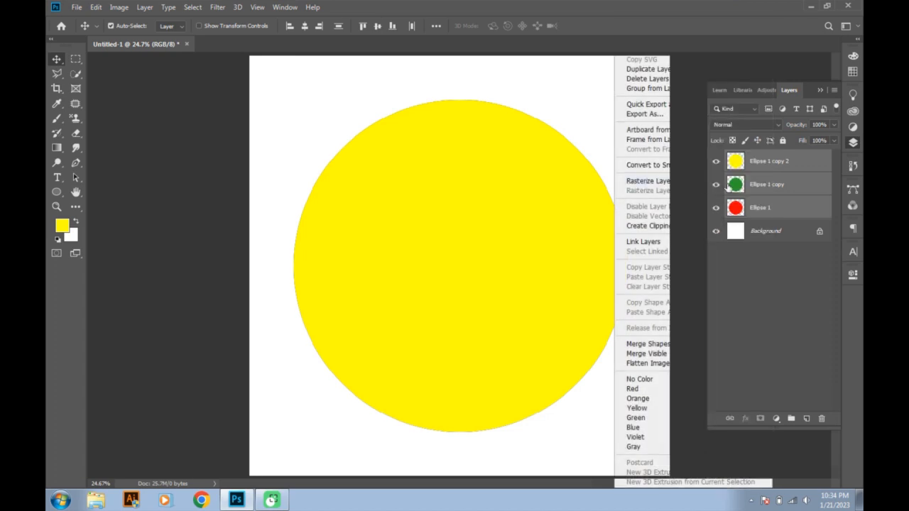
- Draw a circle about 678 × 674 px above the yellow circle layer, with a white fill and no stroke
click(755, 166)
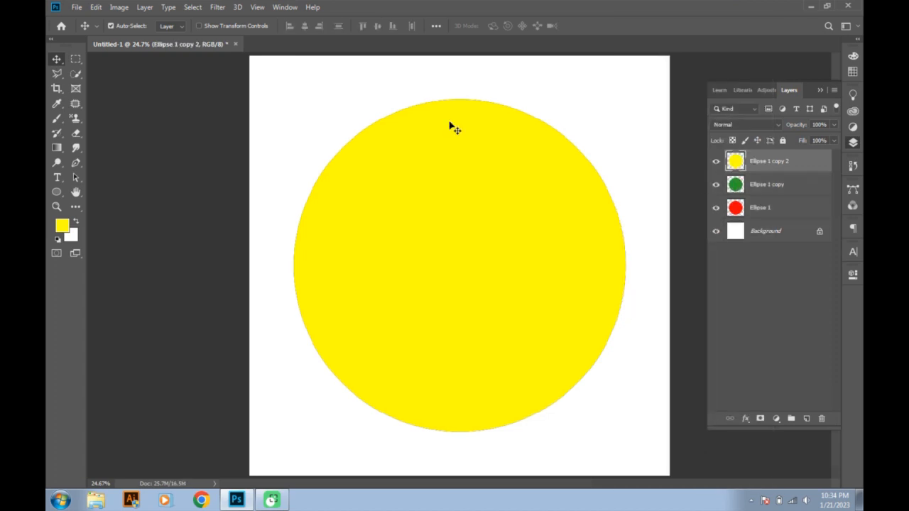
click(56, 188)
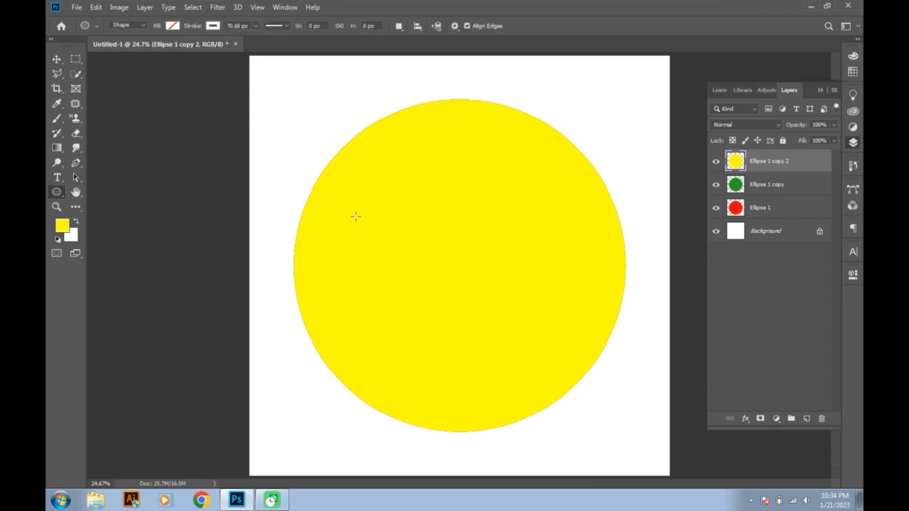
drag(399, 198, 494, 292)
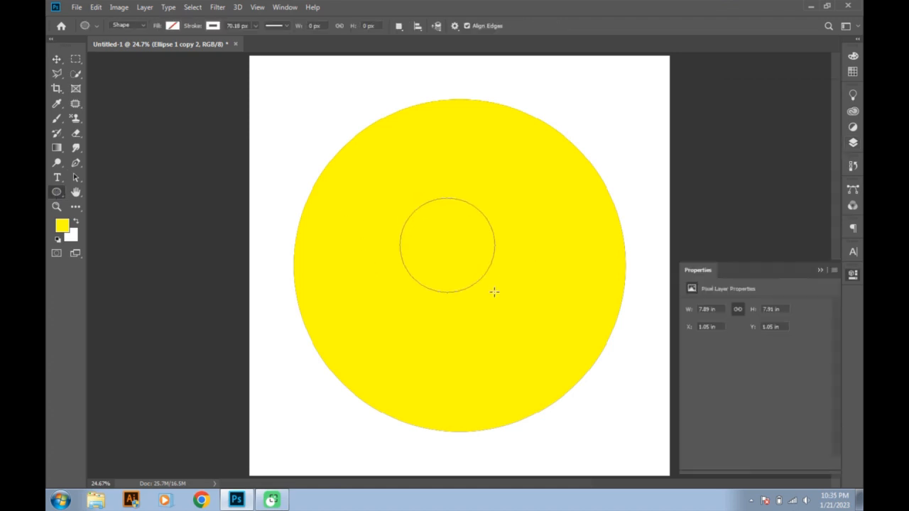
click(700, 358)
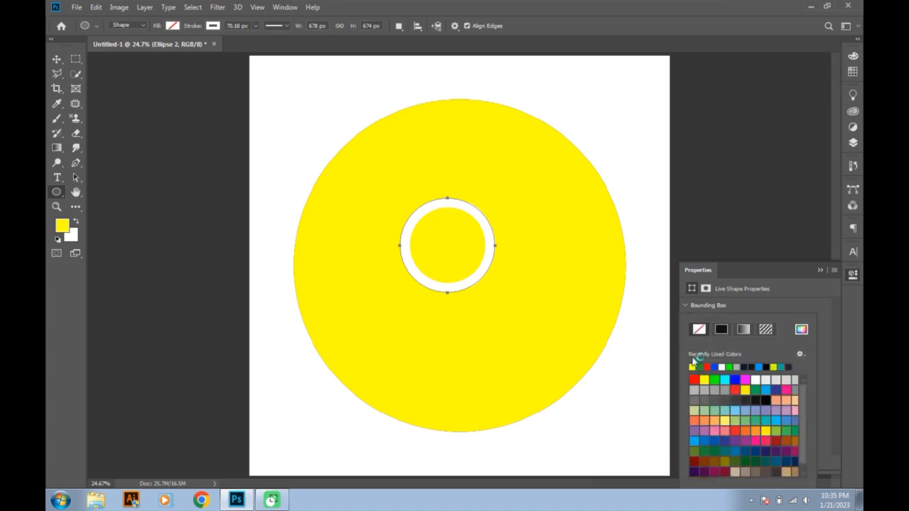
click(727, 367)
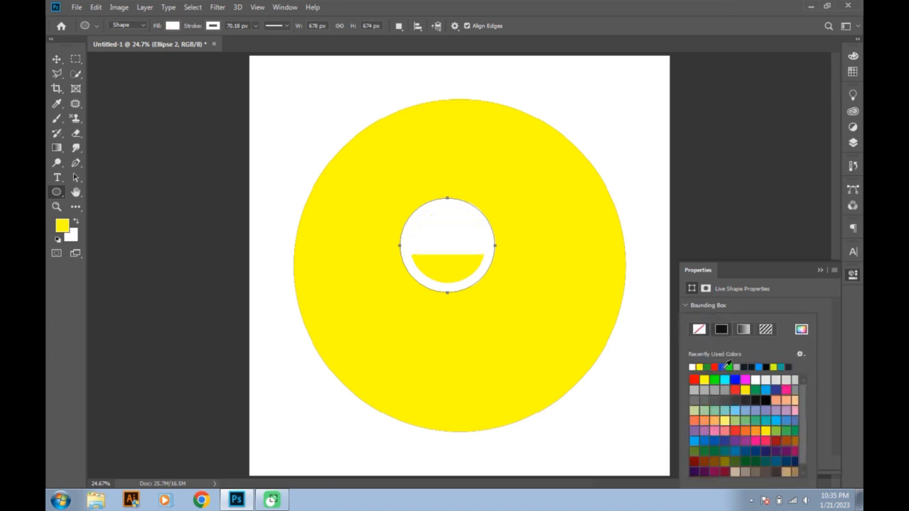
click(761, 294)
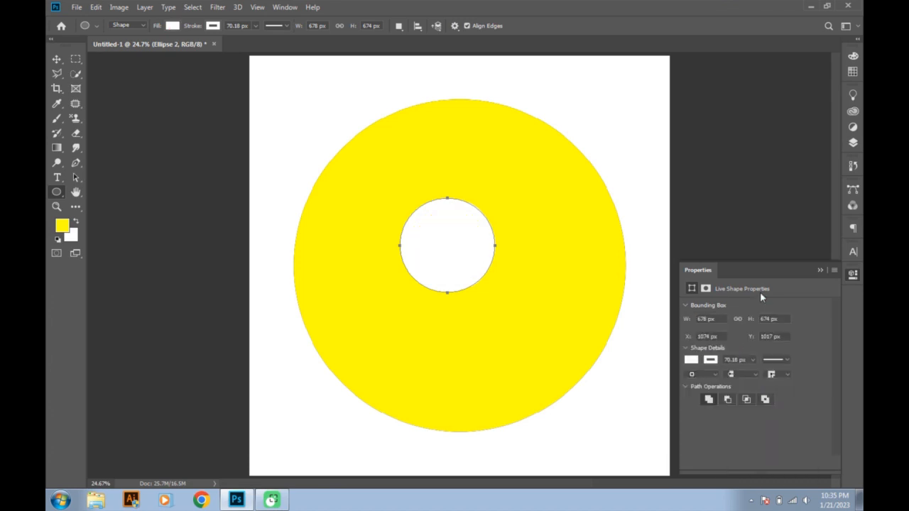
click(708, 363)
click(700, 332)
click(759, 306)
- Center the small white circle on the yellow disc and scale it up to about 112% around its center
click(57, 59)
drag(431, 248, 474, 274)
key(ctrl+t)
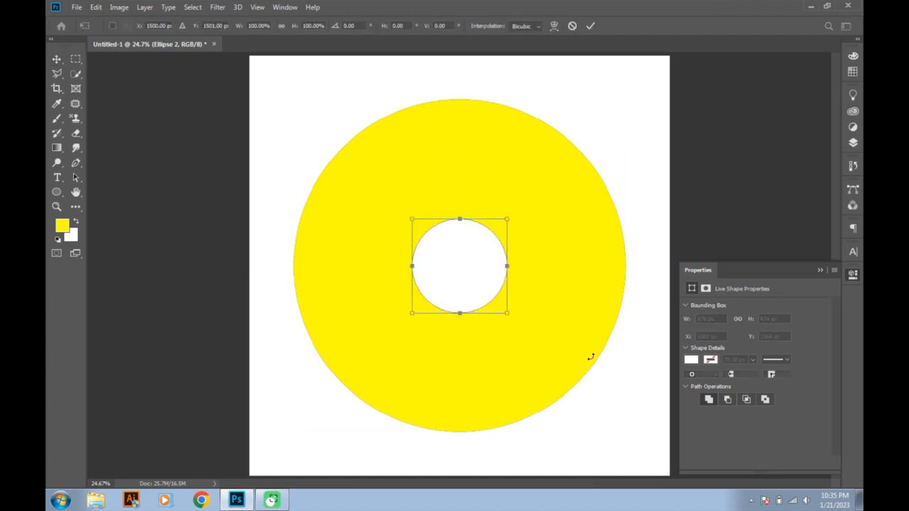
drag(507, 313, 513, 321)
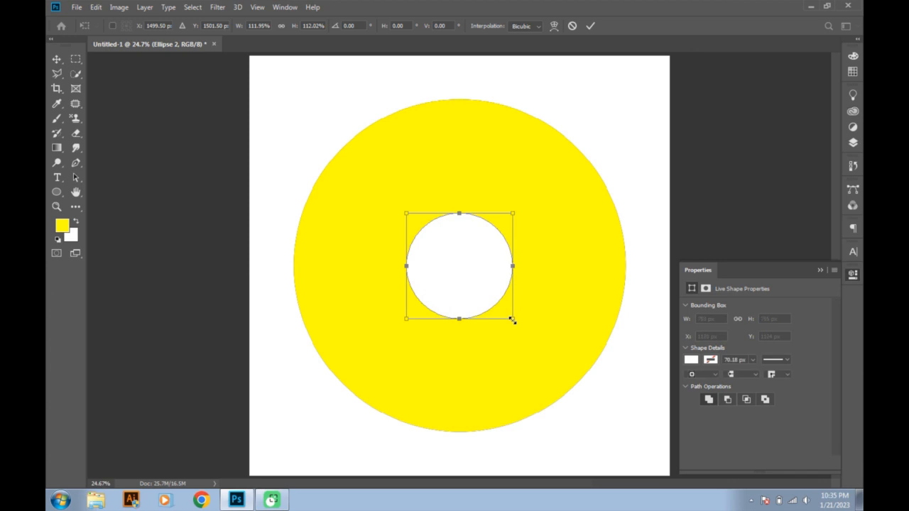
key(Return)
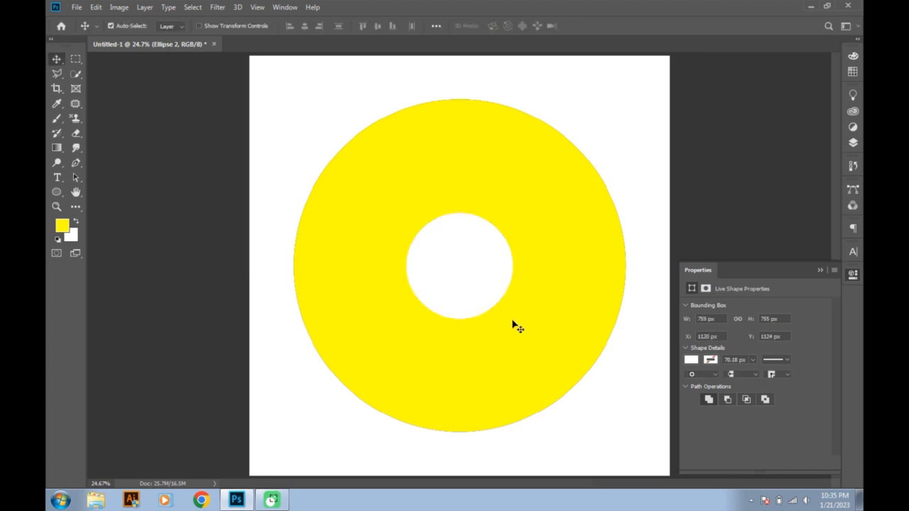
- Duplicate the small white circle's layer and fill the copy with blue
click(852, 142)
drag(801, 169, 807, 418)
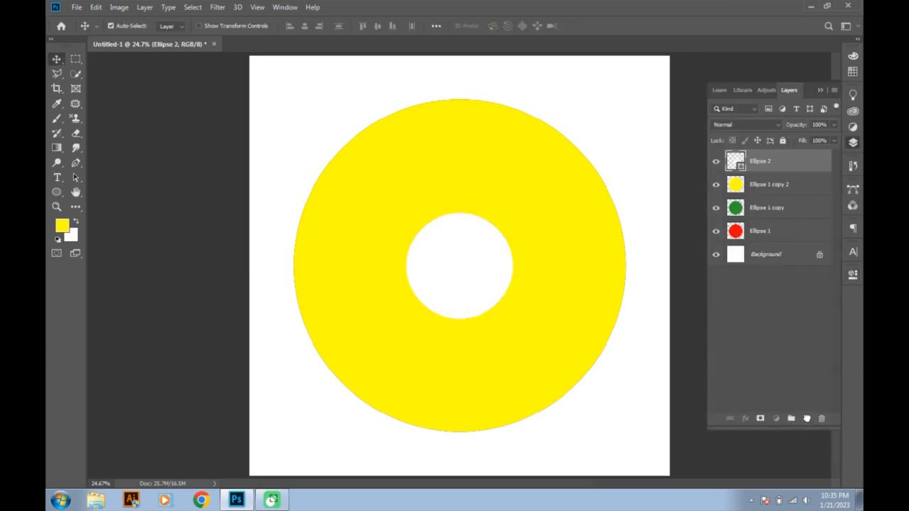
click(853, 276)
click(691, 360)
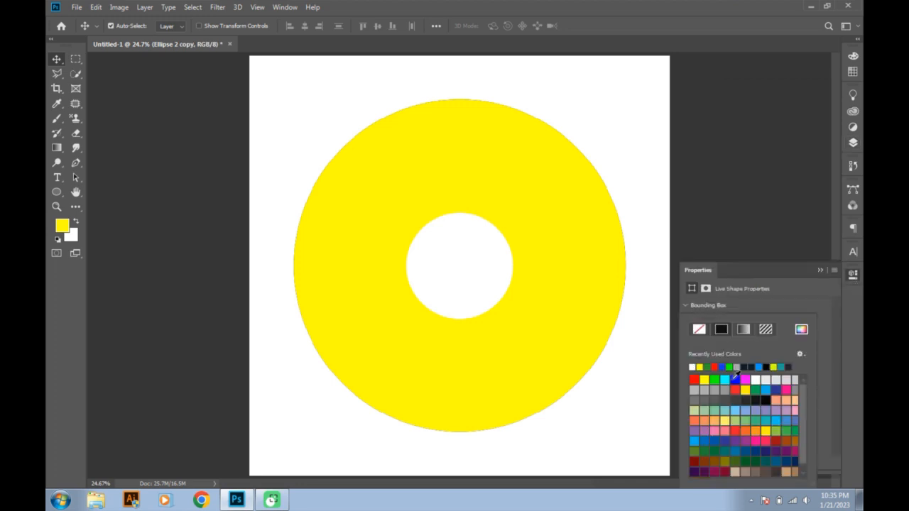
click(727, 366)
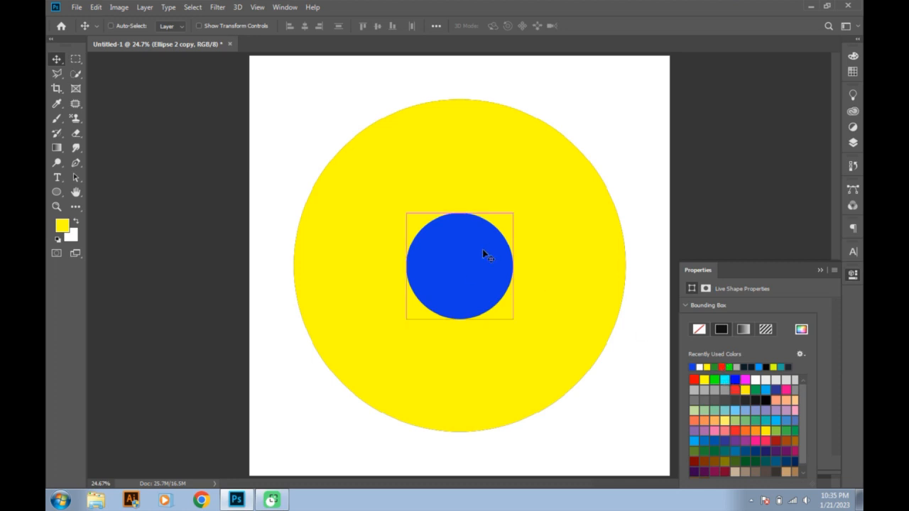
- Center the blue circle on the white one and scale it down to about 86% around its center
mouse_move(482, 262)
mouse_down()
mouse_move(485, 281)
mouse_move(471, 263)
mouse_up()
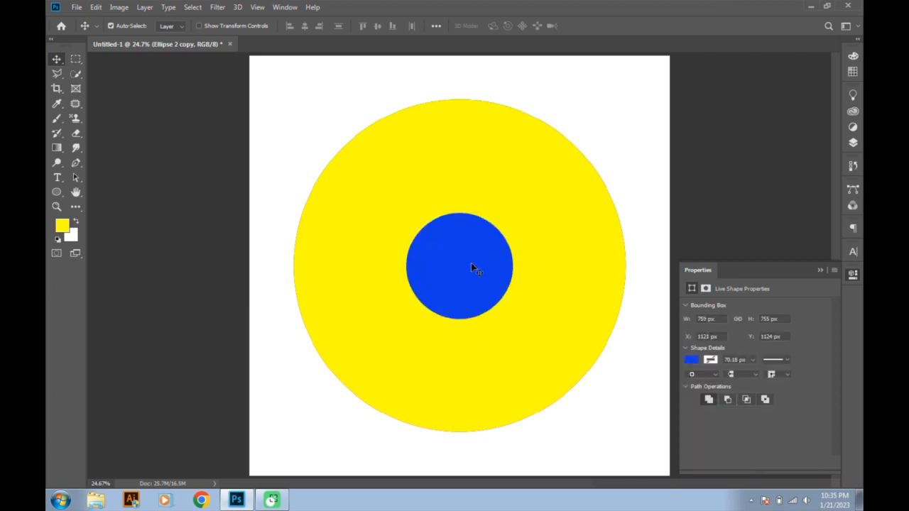
key(ctrl+t)
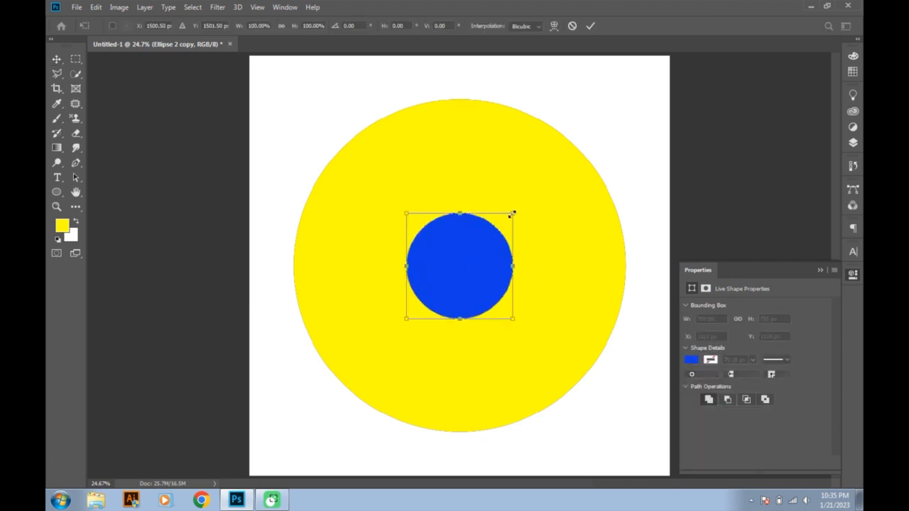
drag(512, 213, 505, 222)
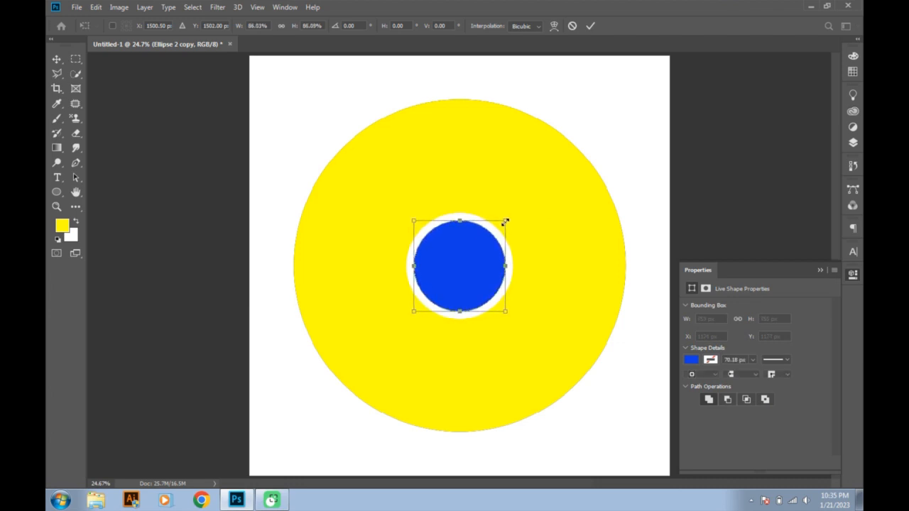
key(Return)
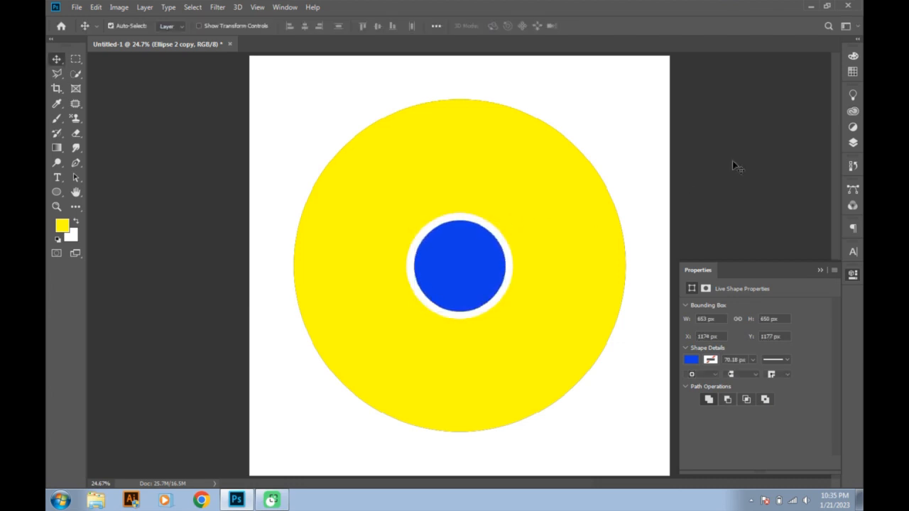
- Outline the top sector with a Polygonal Lasso selection, running from the white ring's lower-left edge outward and horizontally from the ring's top
click(820, 269)
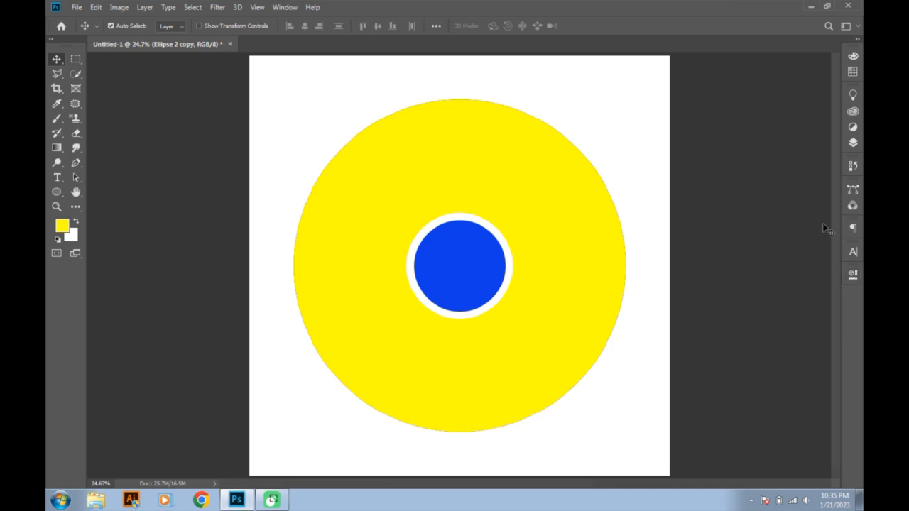
click(857, 144)
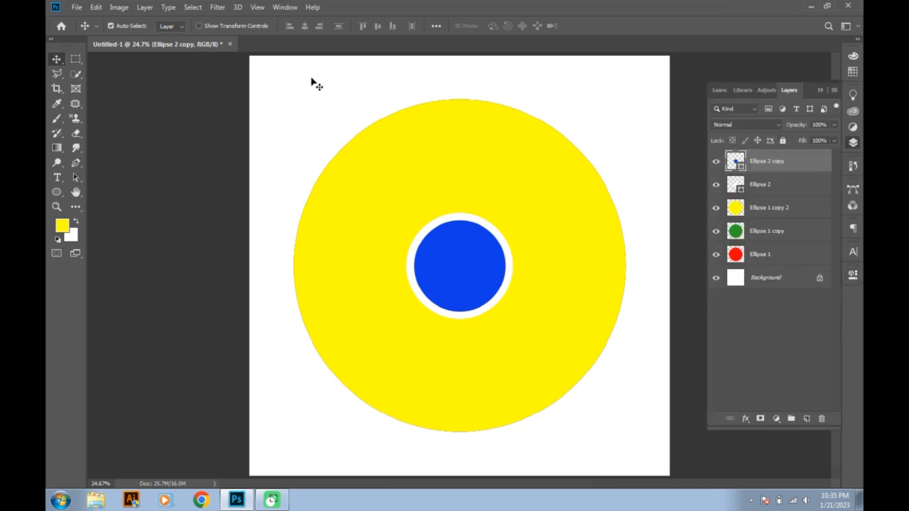
click(56, 74)
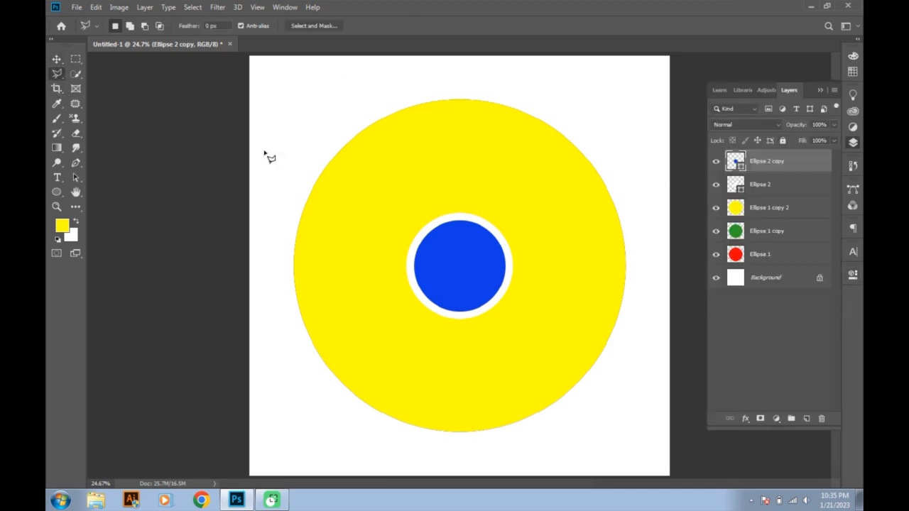
click(323, 97)
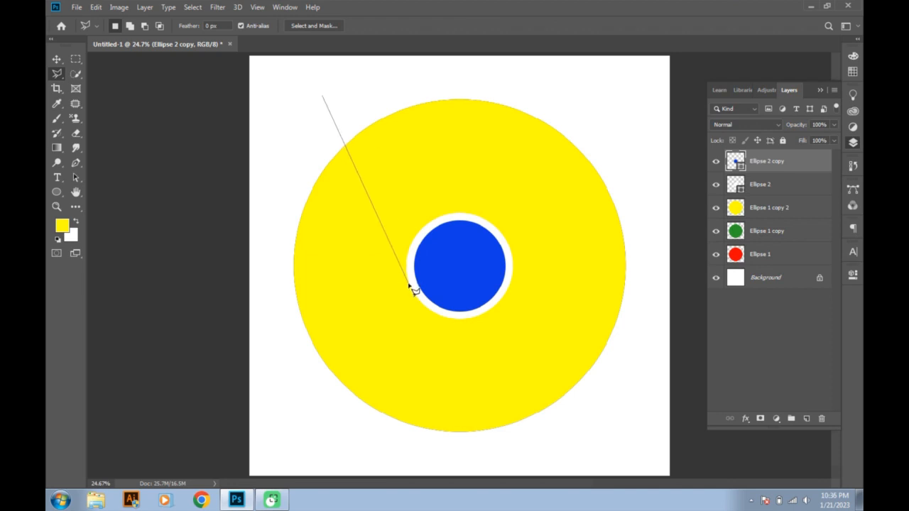
click(409, 288)
scroll(457, 213, up, 3)
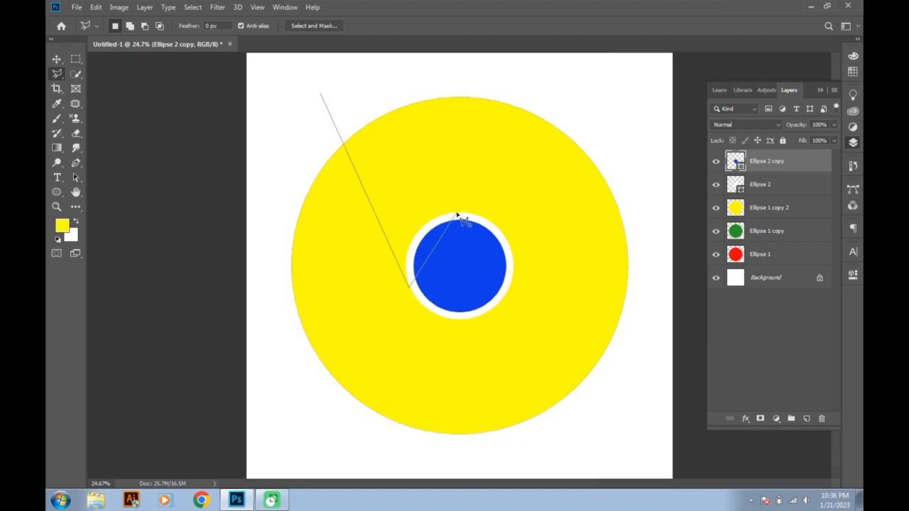
scroll(456, 213, up, 2)
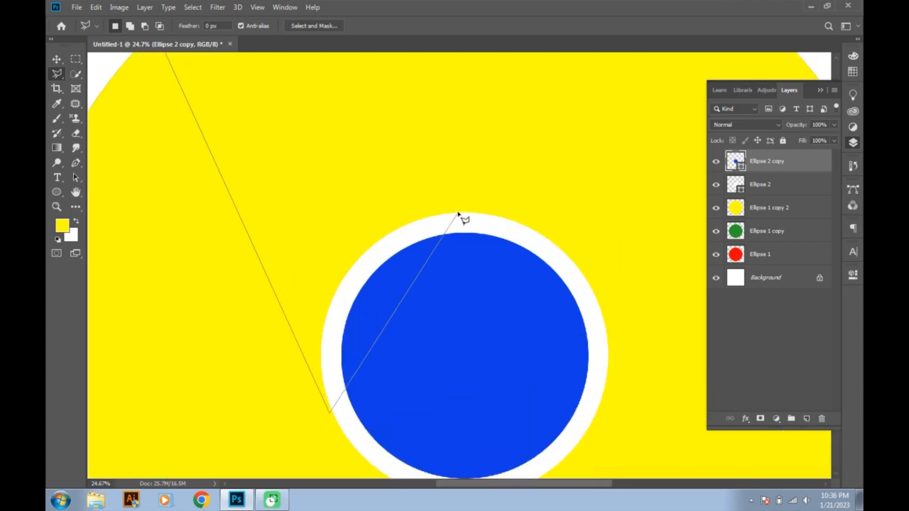
scroll(458, 213, down, 3)
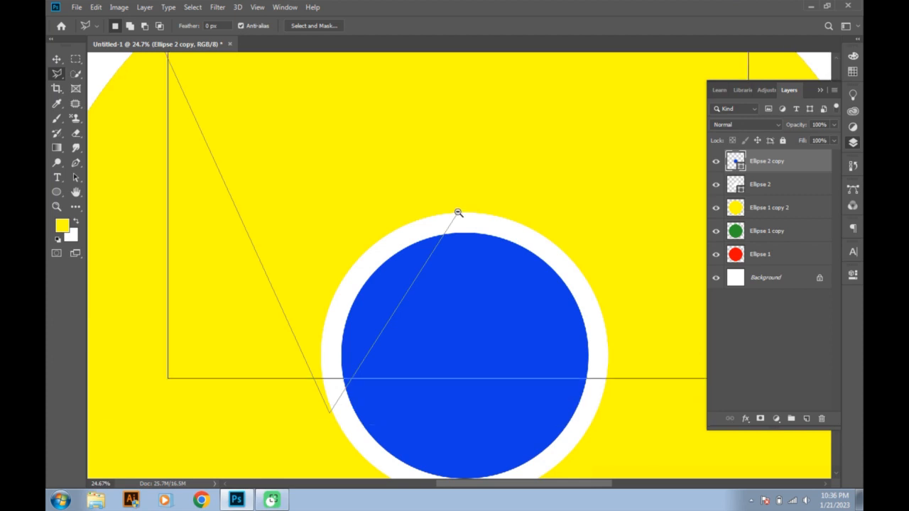
scroll(458, 213, down, 1)
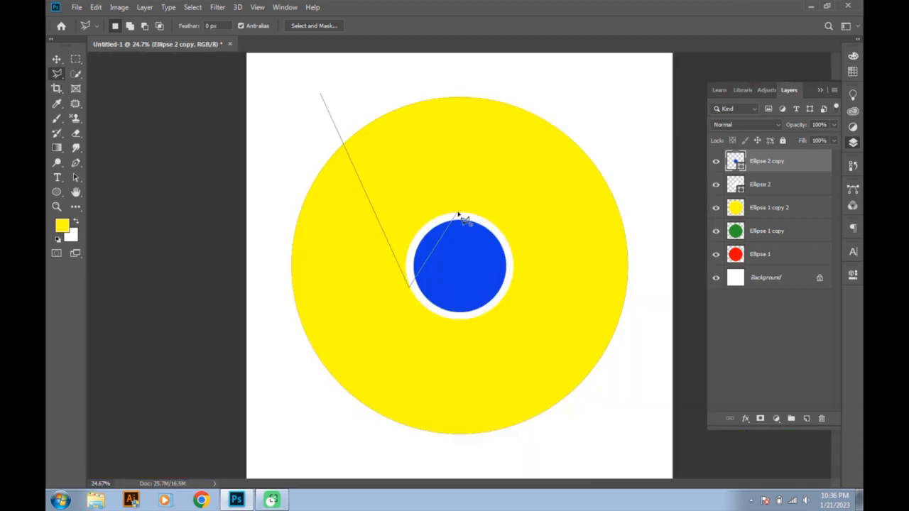
click(458, 213)
click(653, 213)
click(595, 65)
click(320, 95)
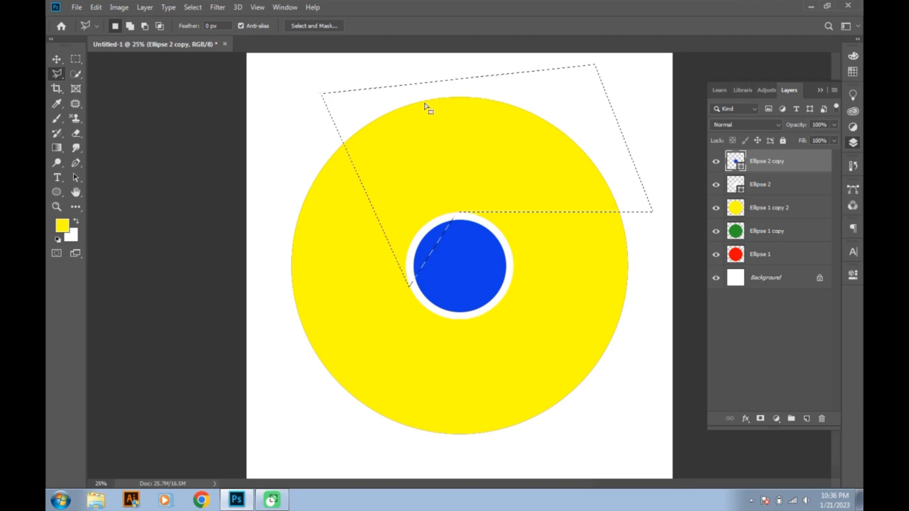
- Delete the selected top sector from the yellow and green circle layers, and clear the selection
click(742, 206)
key(Delete)
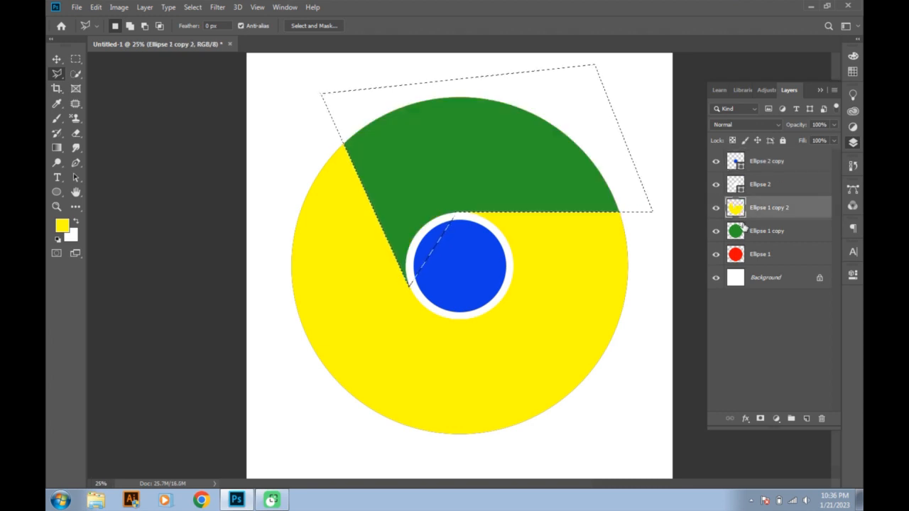
click(743, 230)
key(Delete)
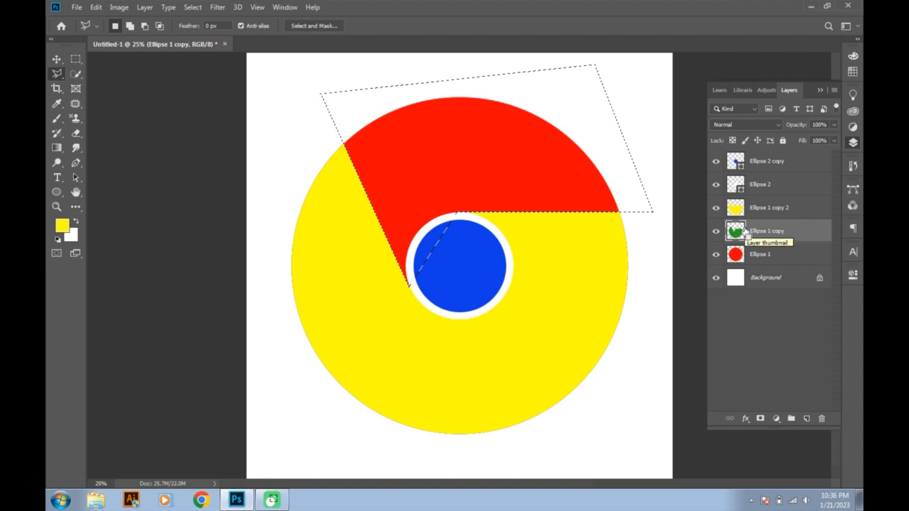
key(ctrl+d)
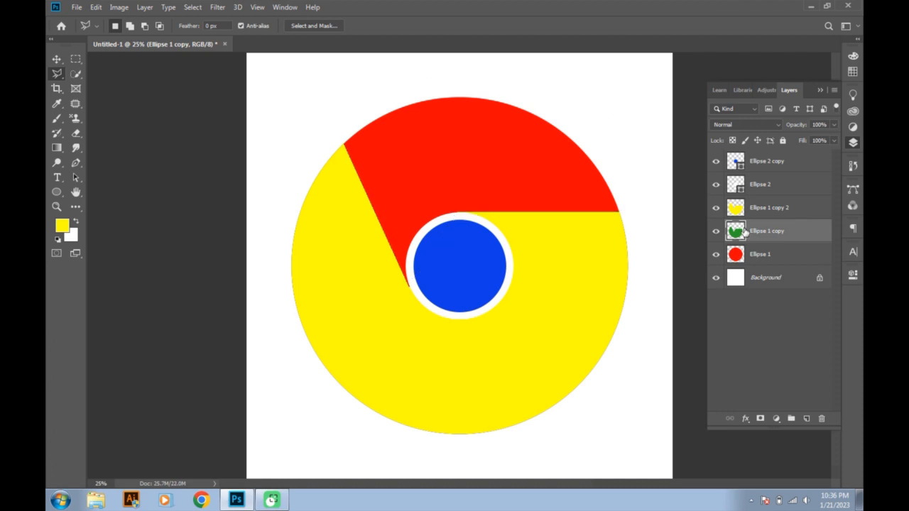
- Try cutting the left sector out of the yellow circle layer with a polygonal selection reaching the white ring's lower right
click(410, 288)
click(323, 103)
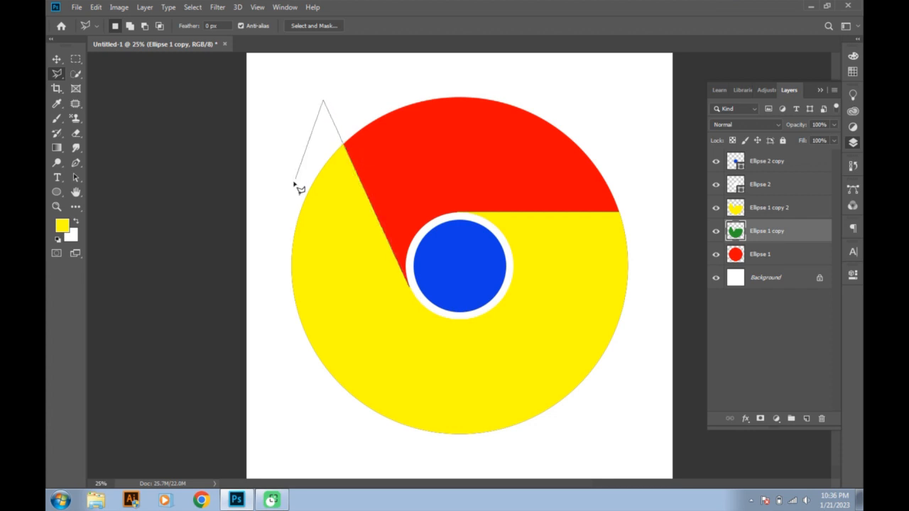
click(252, 284)
click(341, 432)
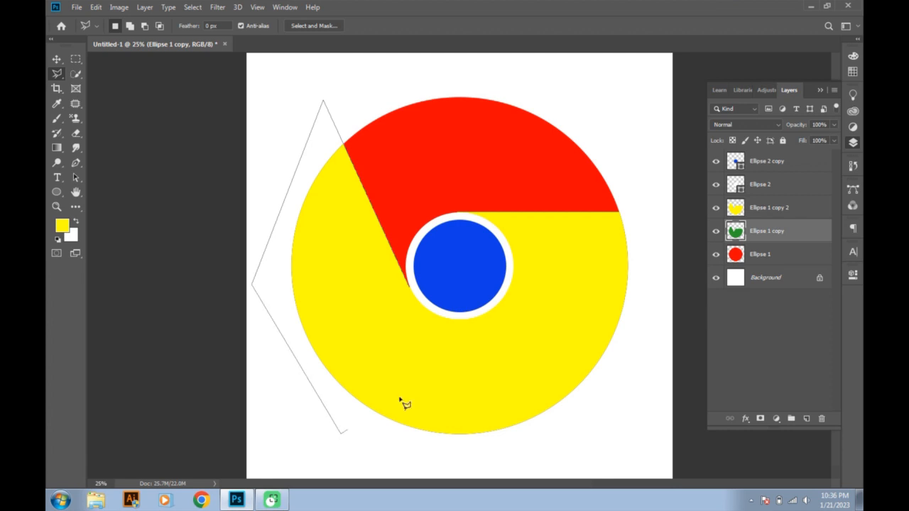
click(497, 306)
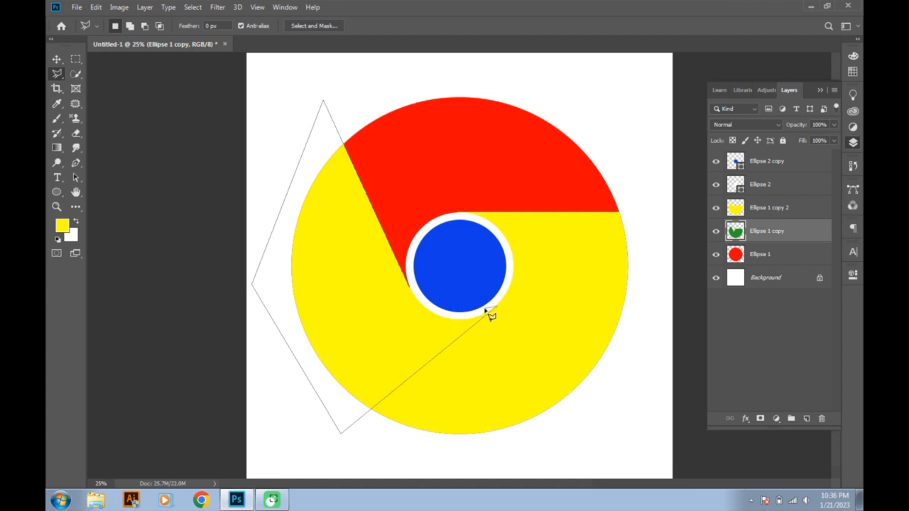
click(408, 287)
click(765, 215)
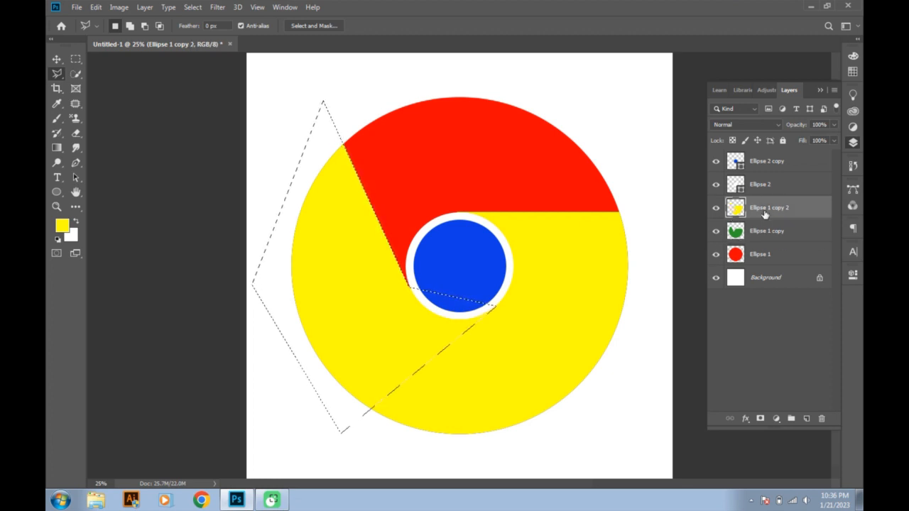
key(Delete)
key(ctrl+d)
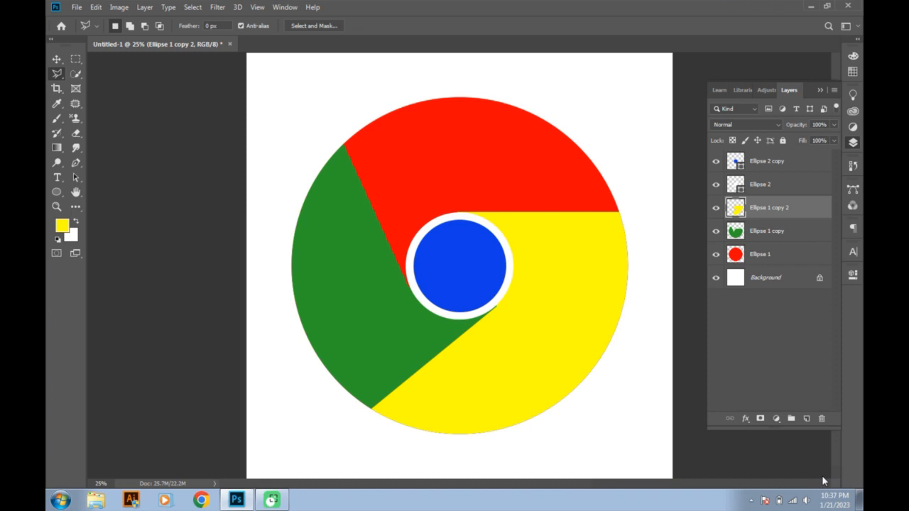
- Undo the left sector's removal from the yellow circle layer along with its selection
key(ctrl+z)
key(ctrl+z)
key(ctrl+z)
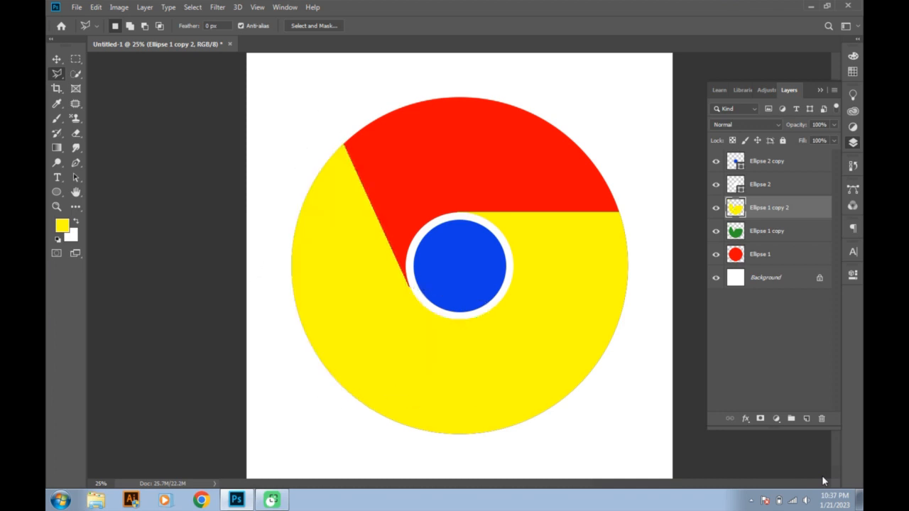
- Outline a wider left sector, from the red edge around to just below the disc and the ring's lower right, and delete it from the yellow layer
click(410, 289)
click(323, 101)
click(266, 246)
click(334, 444)
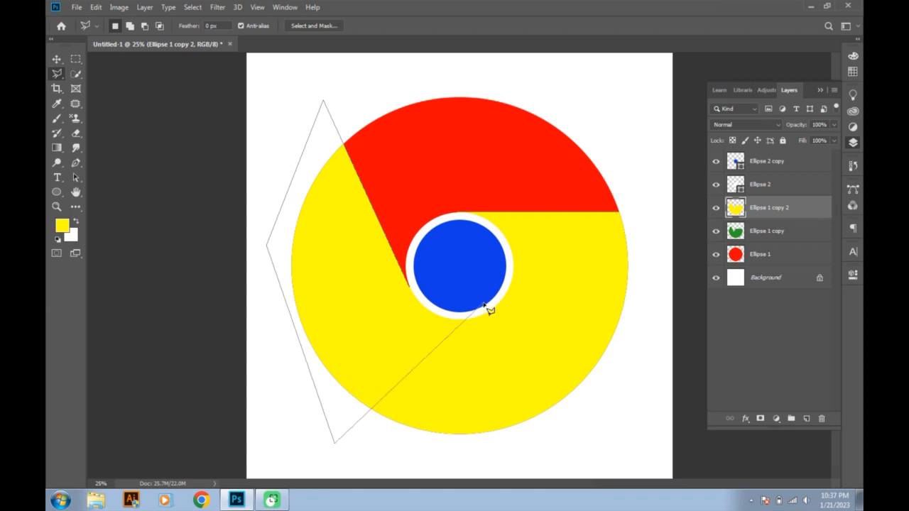
click(411, 450)
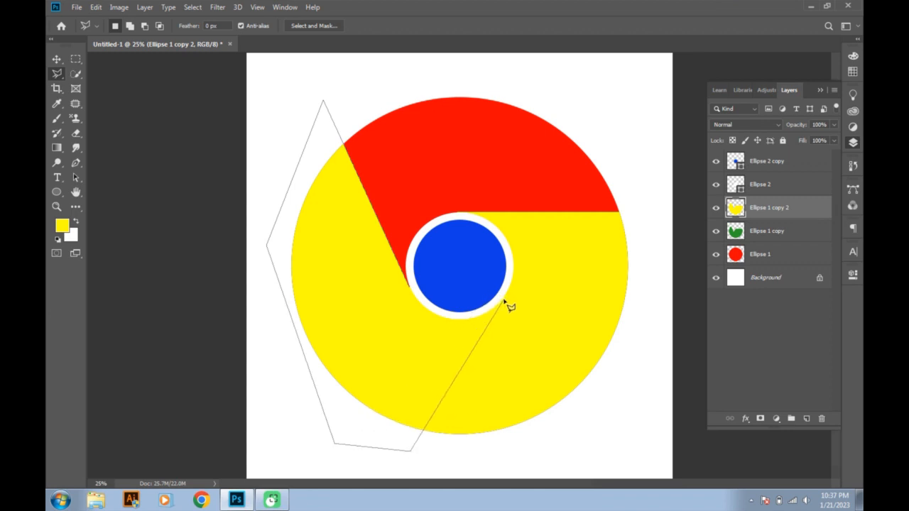
click(504, 299)
click(412, 291)
click(752, 229)
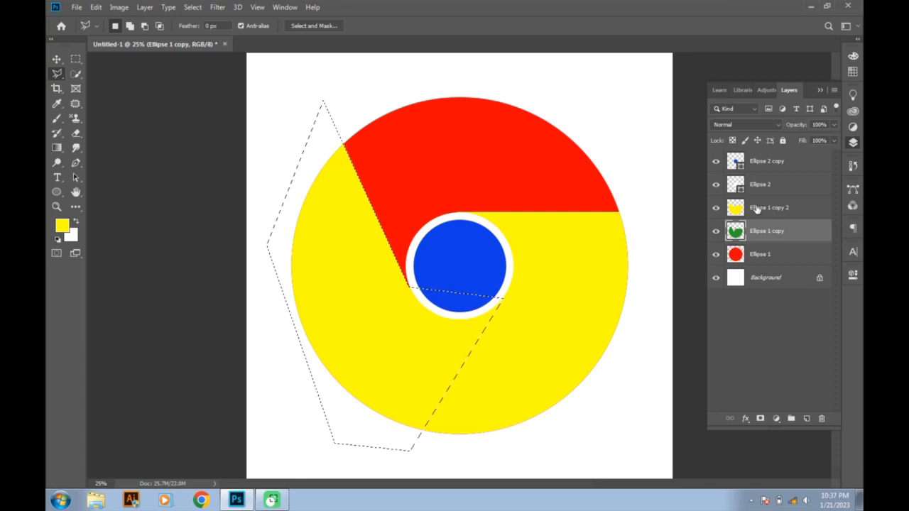
click(757, 208)
key(Delete)
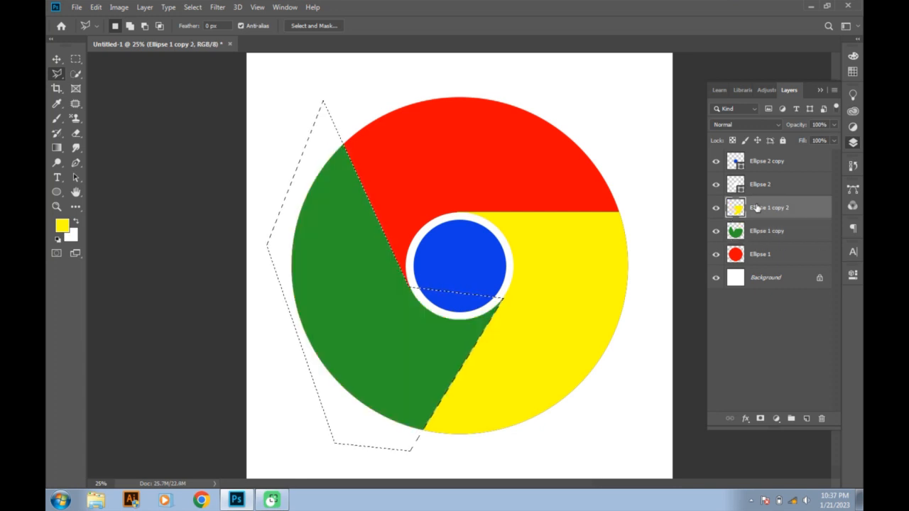